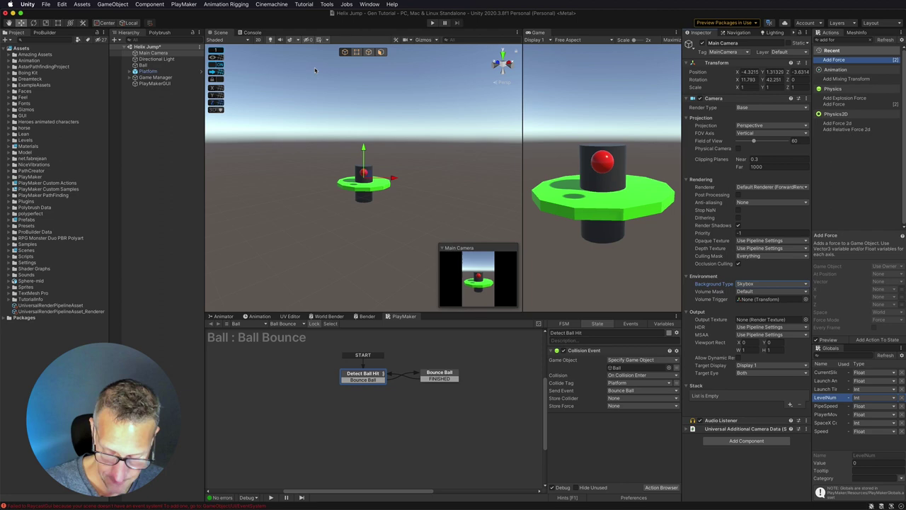
- In the browser, add the free Lean Touch package to My Assets from its Asset Store page
key("super+Tab")
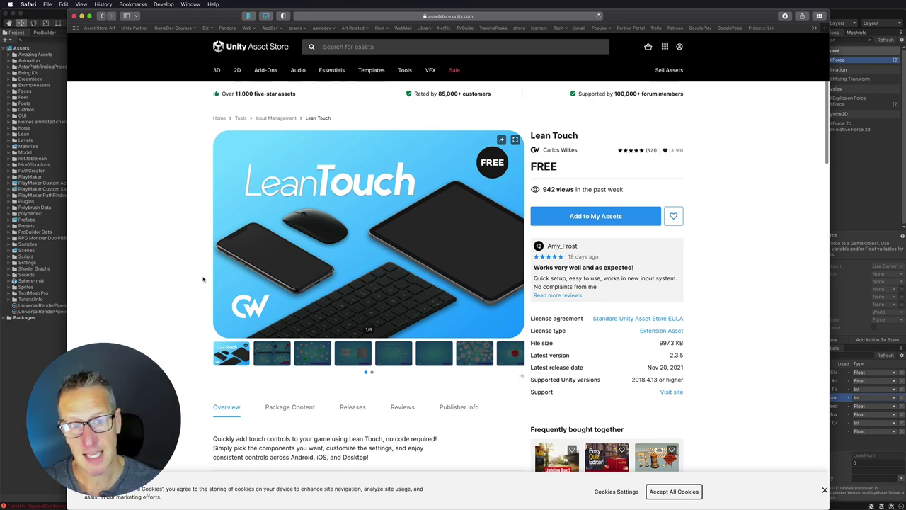
left_click(626, 217)
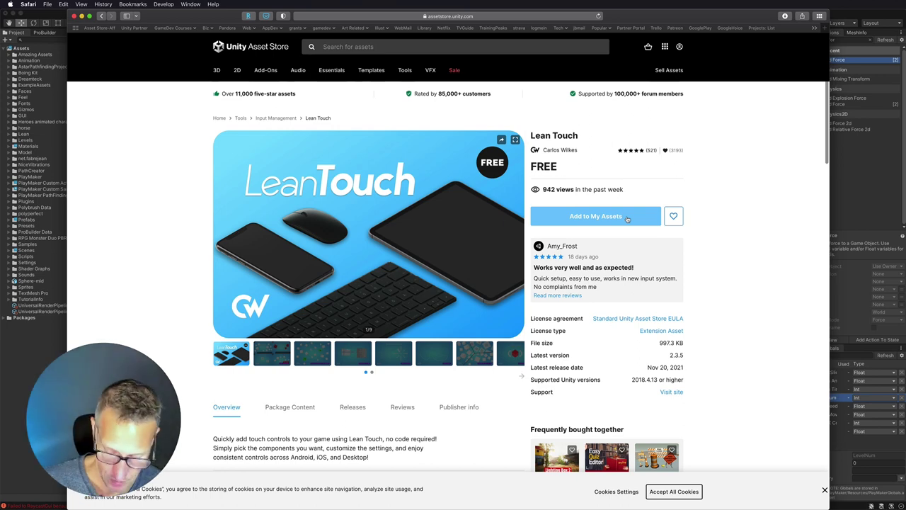
- Back in Unity, list My Assets in the Package Manager to find Lean Touch 2.3.5, then close it
key("super+Tab")
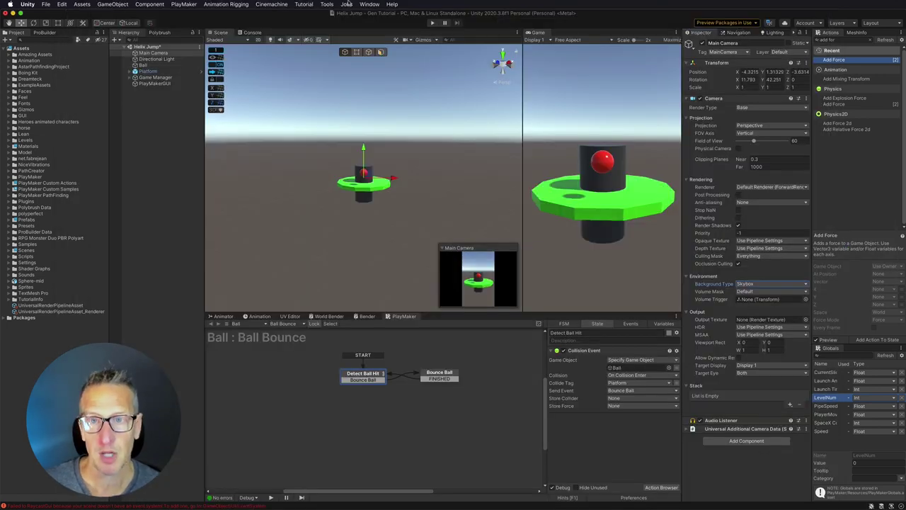
left_click(369, 4)
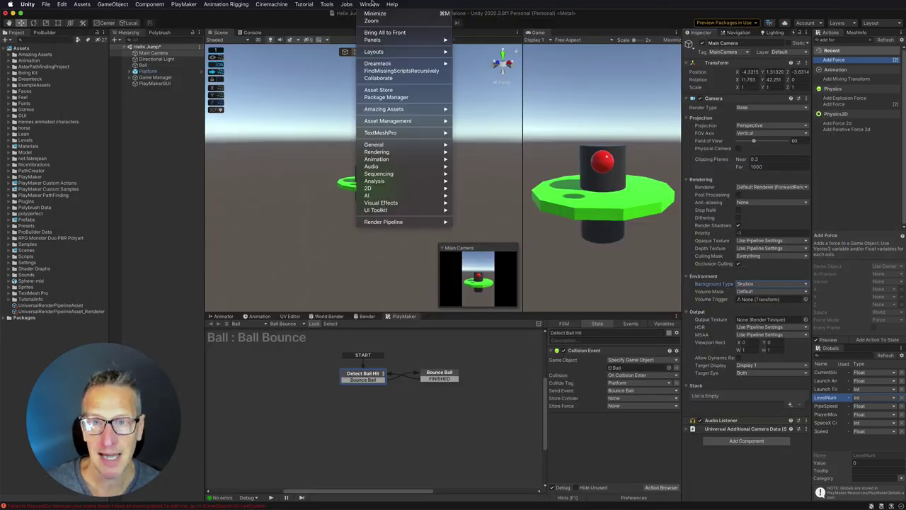
left_click(386, 97)
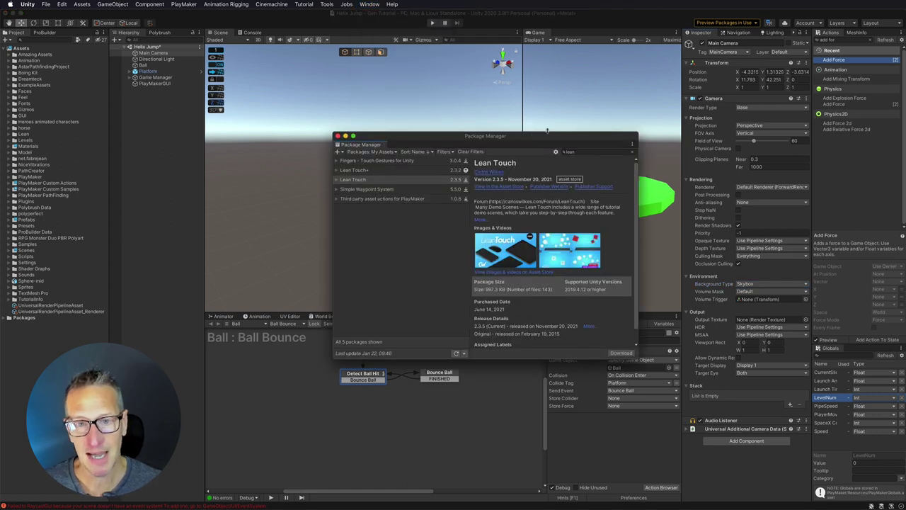
left_click(393, 153)
left_click(358, 176)
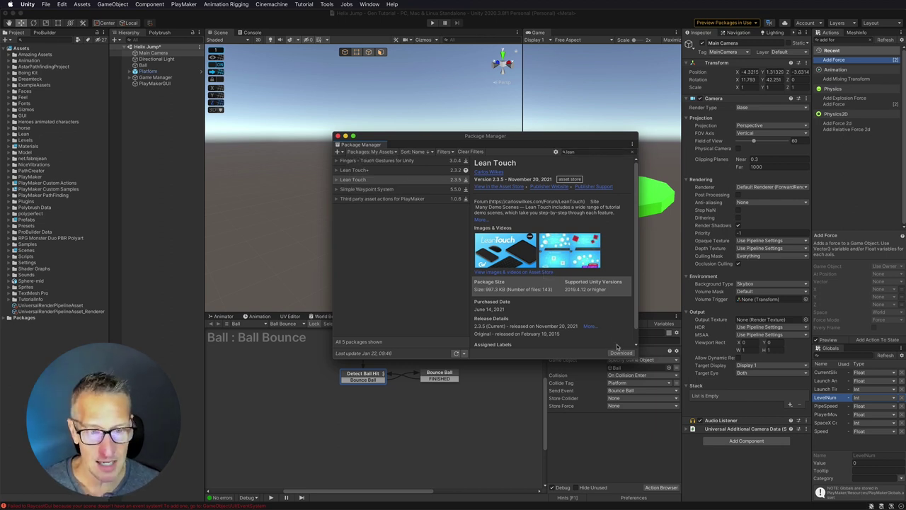
left_click(337, 135)
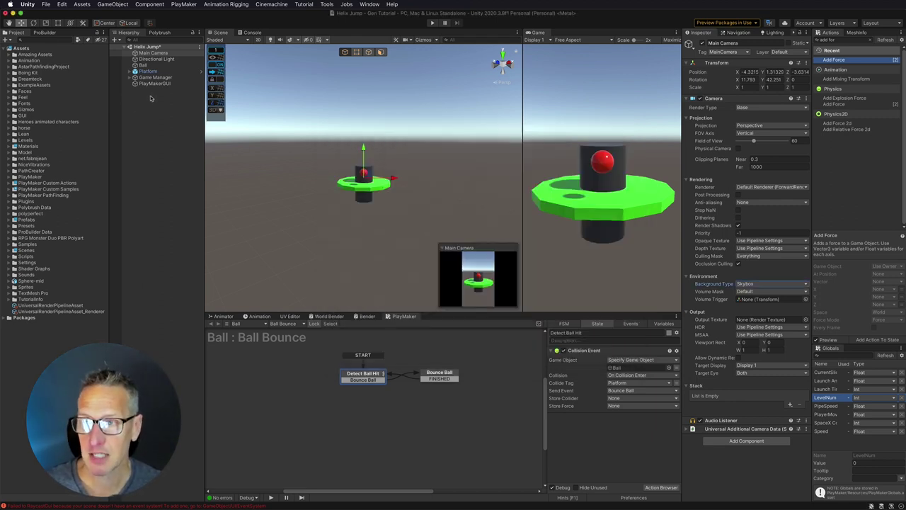
- Add a LeanTouch object to the scene from the Hierarchy's Lean > Touch menu
right_click(150, 98)
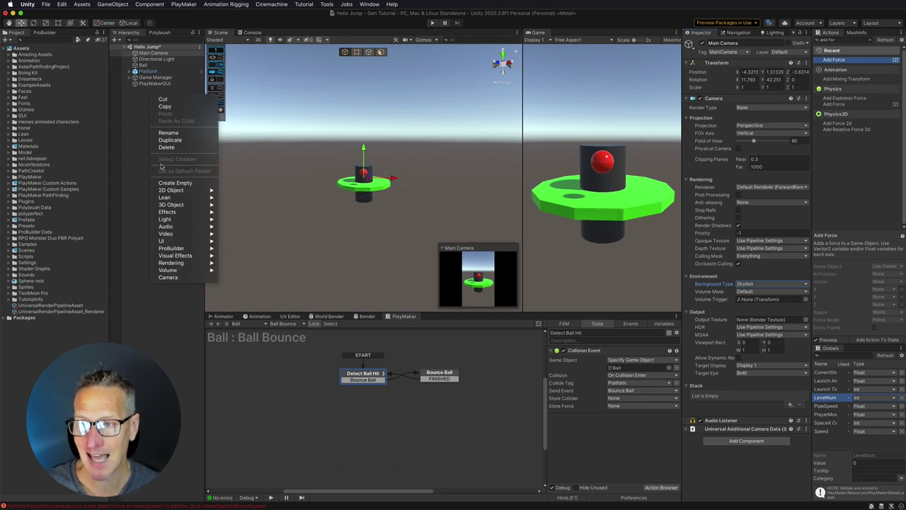
mouse_move(185, 197)
left_click(234, 199)
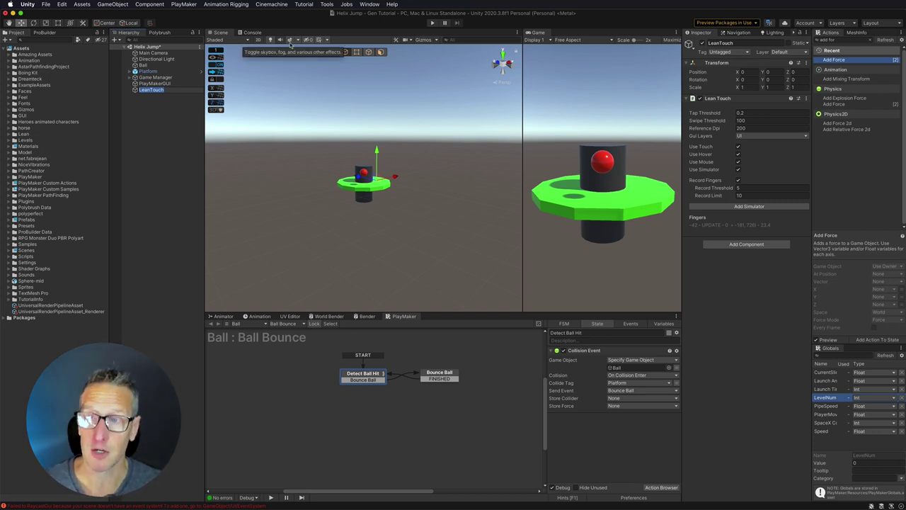
- Give LeanTouch a Lean Touch Simulator, keeping its Pinch Twist Key as Left Control
left_click(145, 91)
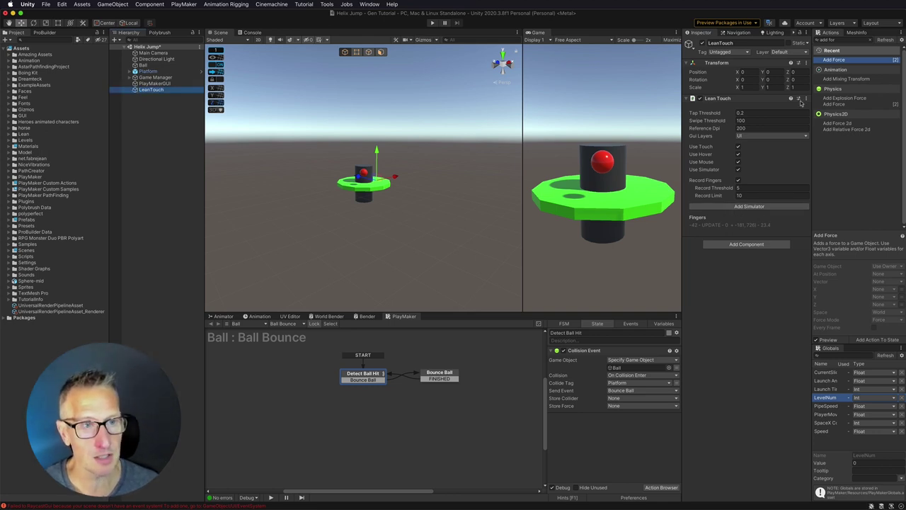
left_click(744, 206)
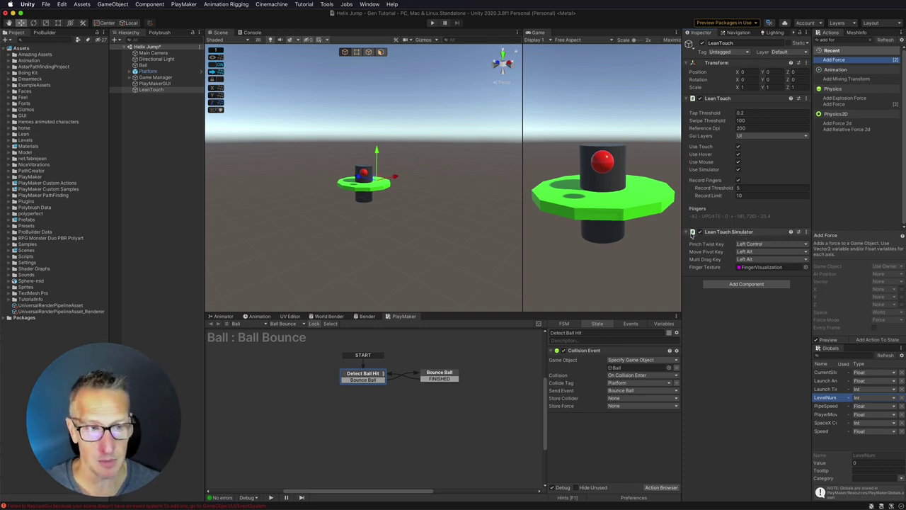
mouse_move(711, 246)
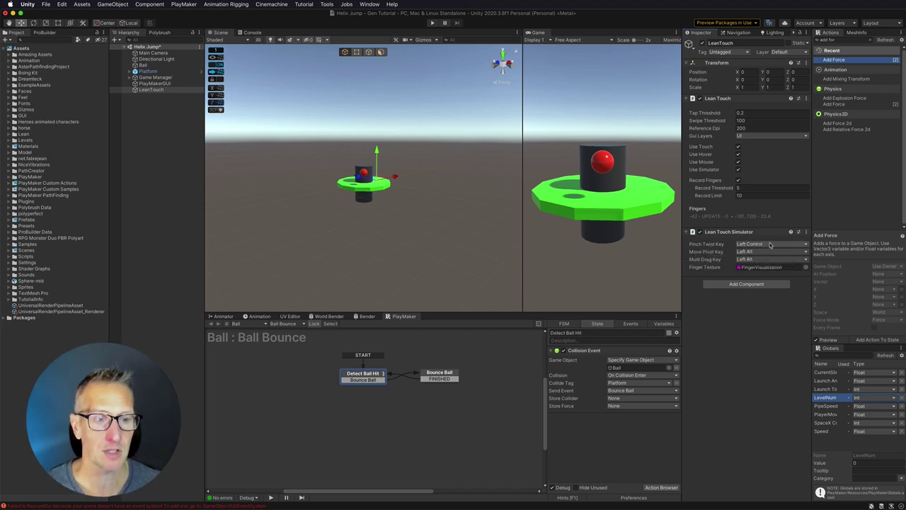
left_click(770, 244)
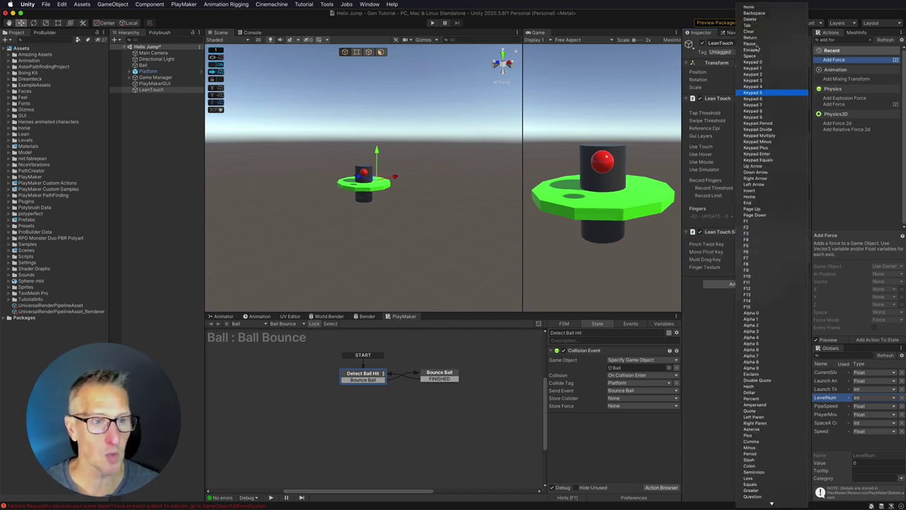
left_click(712, 211)
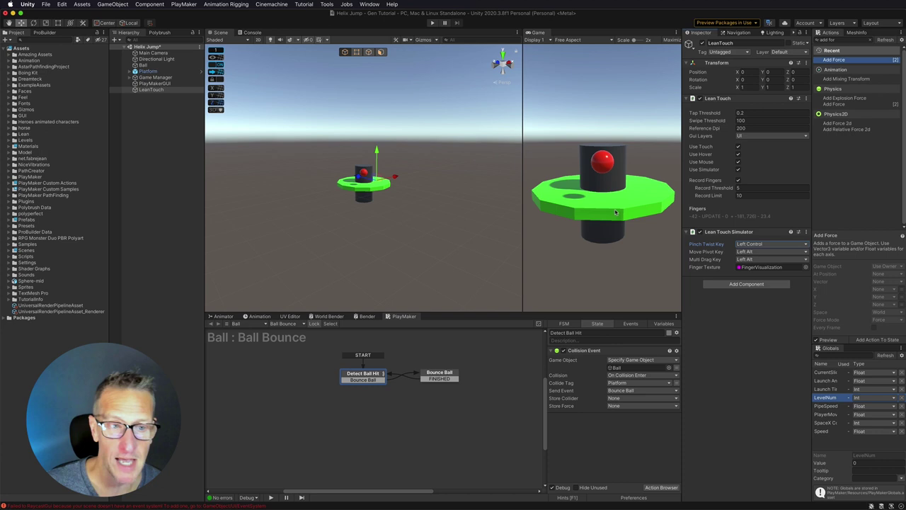
- Add a Lean Twist Rotate Axis component to Platform, rotating on axis 0, -1, 0
left_click(170, 124)
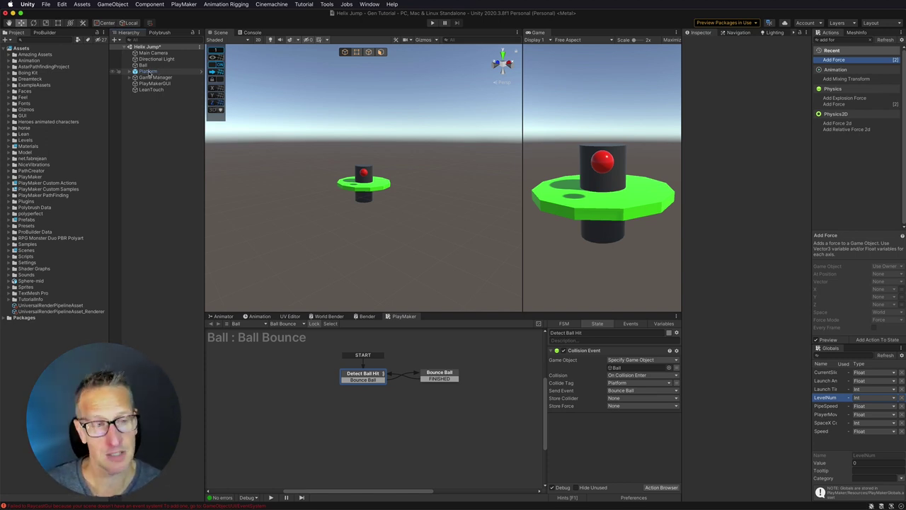
left_click(148, 72)
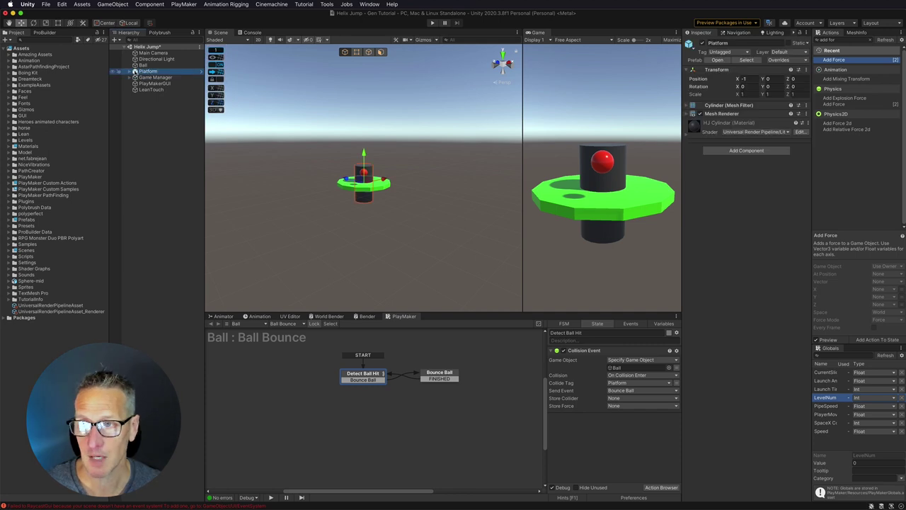
left_click(746, 150)
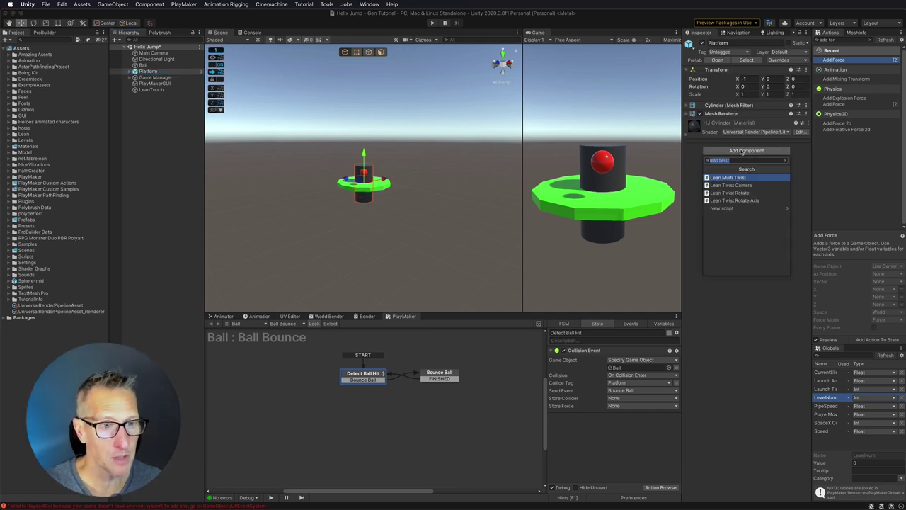
left_click(735, 201)
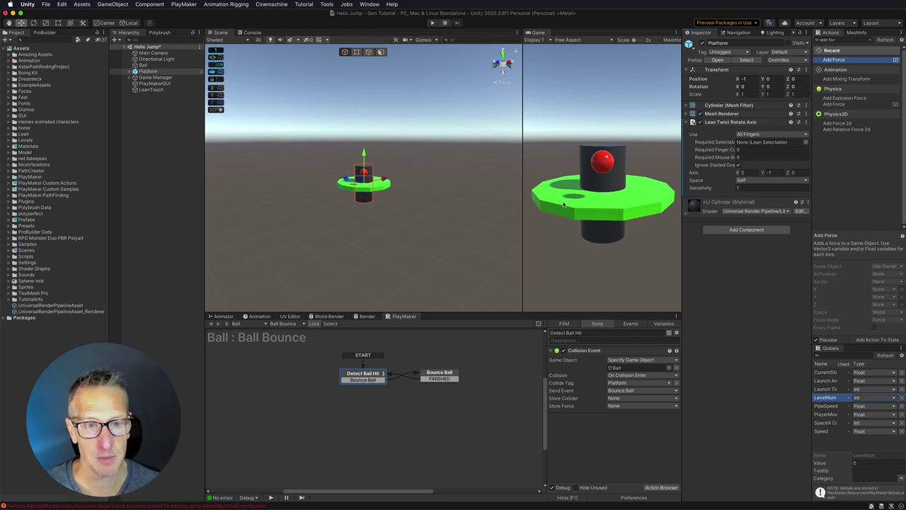
- Disable the Platform (9) segment to open a gap in the ring, then enter Play mode
left_click(350, 189)
left_click(387, 190)
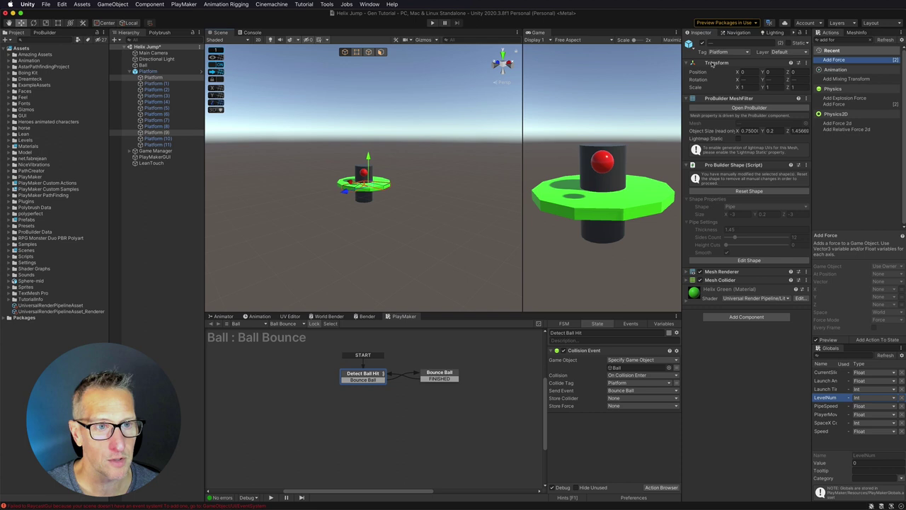
left_click(701, 41)
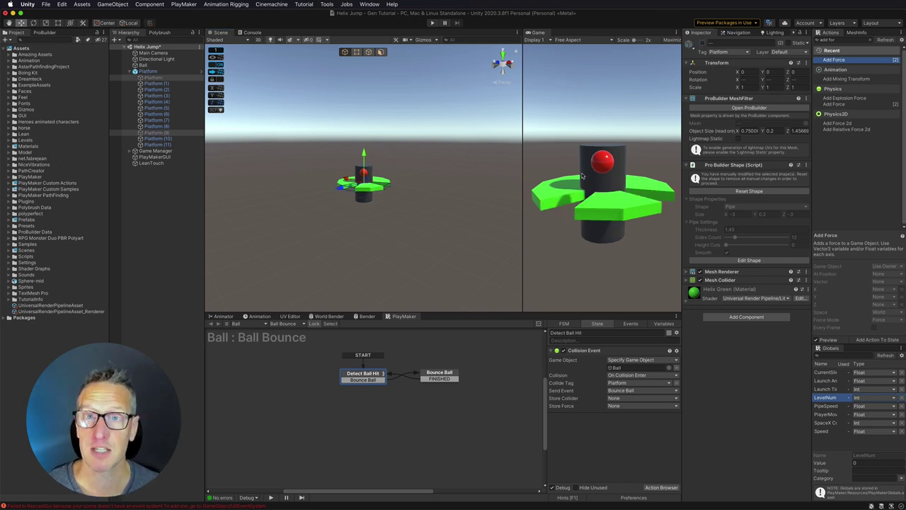
left_click(434, 24)
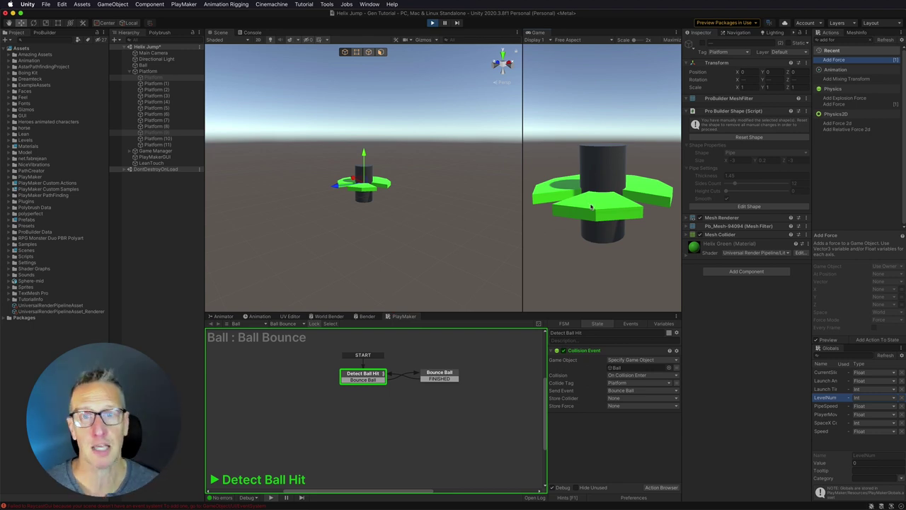
- Stop Play mode and freeze the Ball's Rigidbody rotation on X and Y
left_click(432, 23)
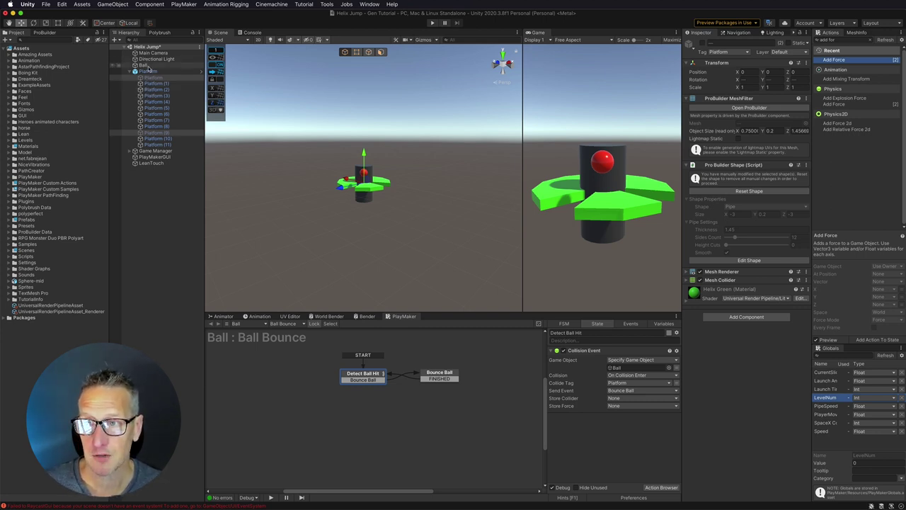
left_click(144, 65)
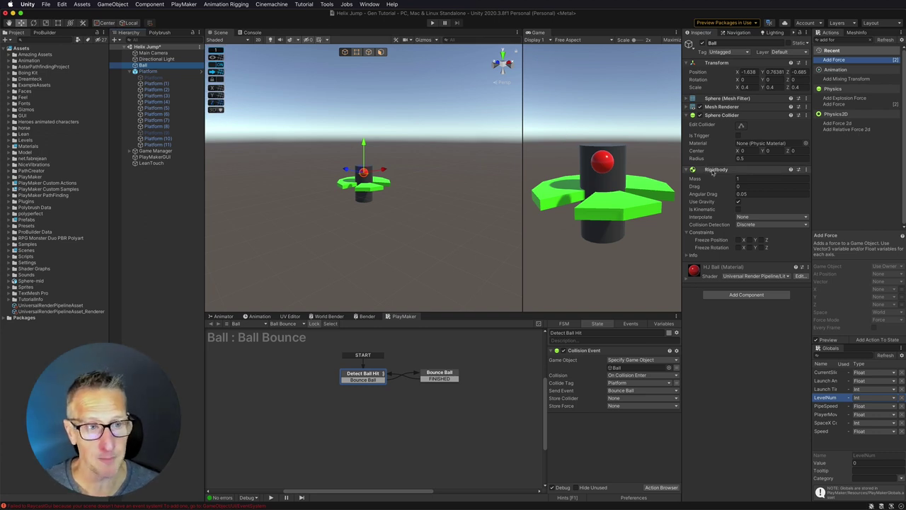
left_click(688, 232)
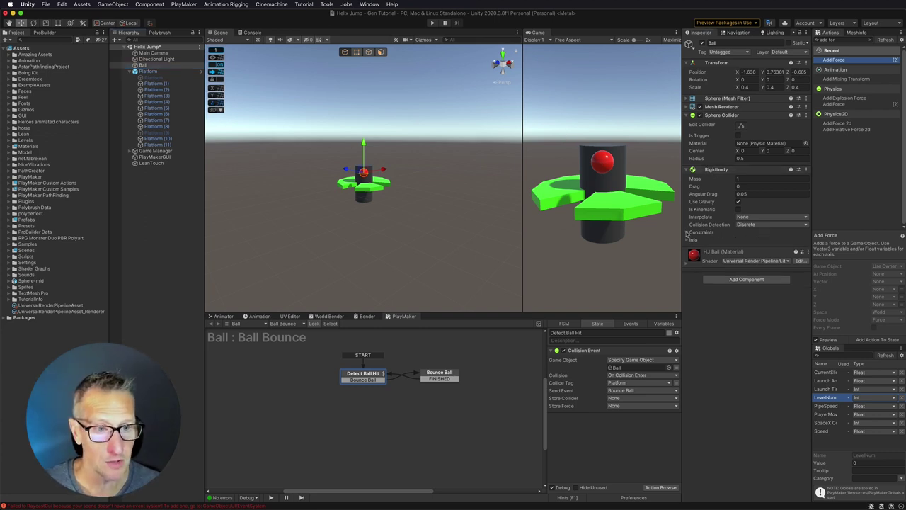
left_click(688, 233)
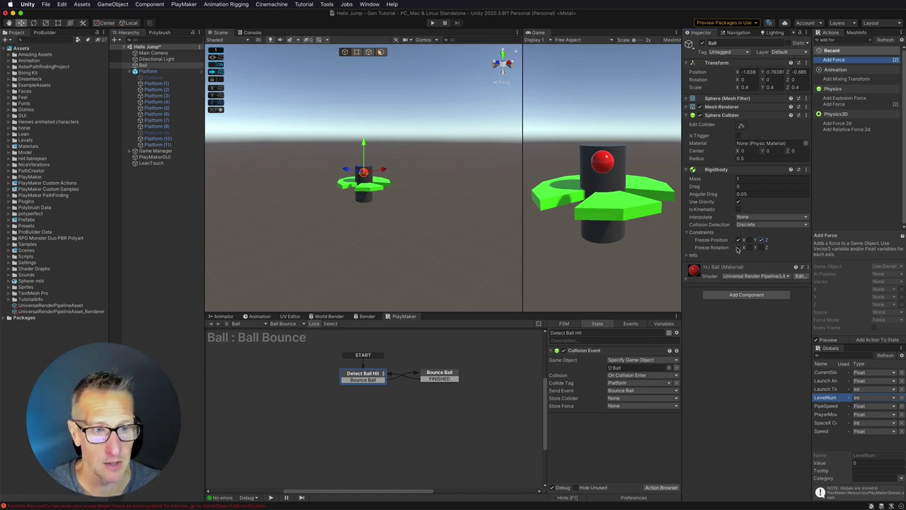
left_click(739, 247)
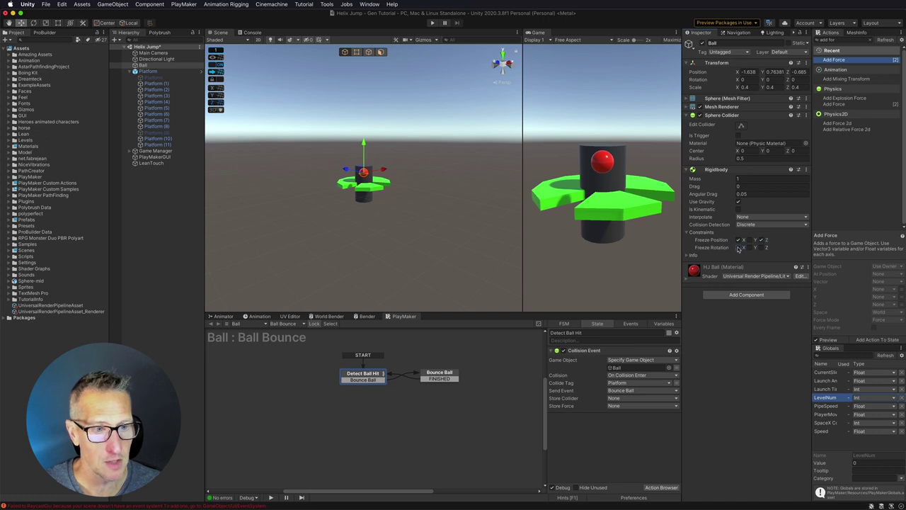
left_click(749, 248)
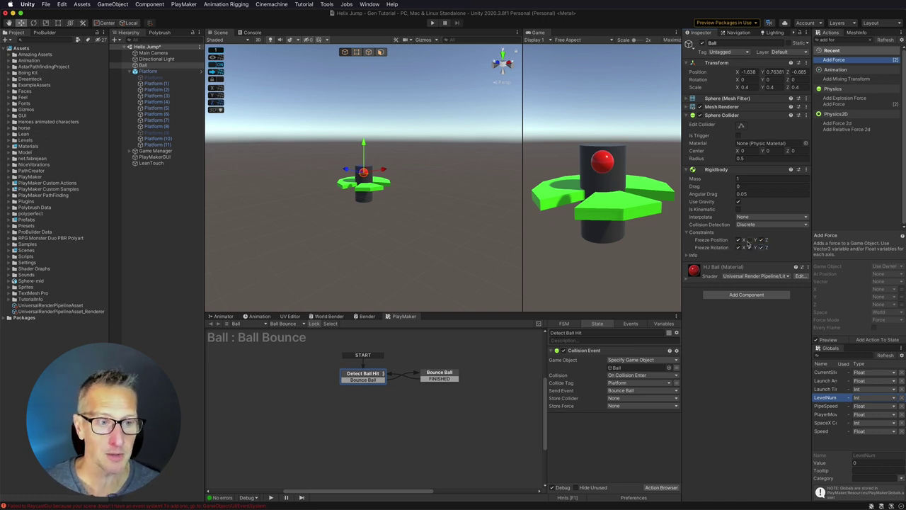
left_click(434, 23)
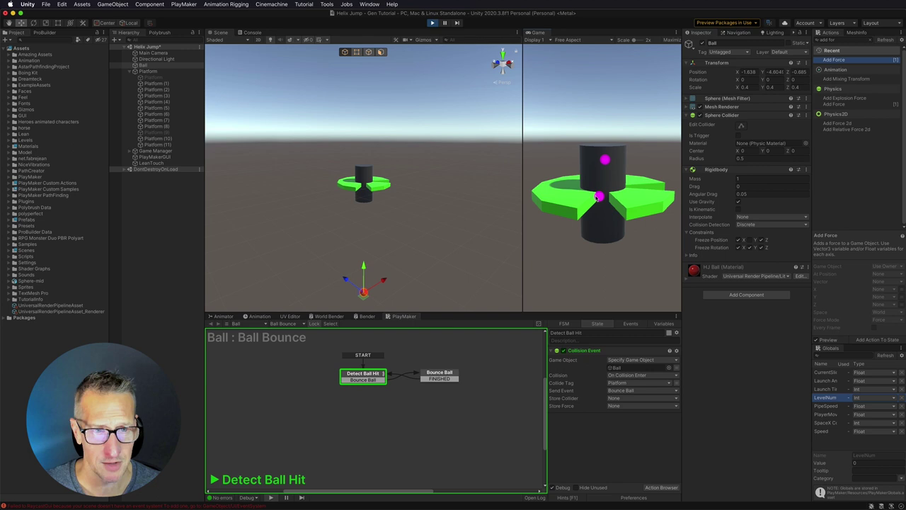
left_click(434, 22)
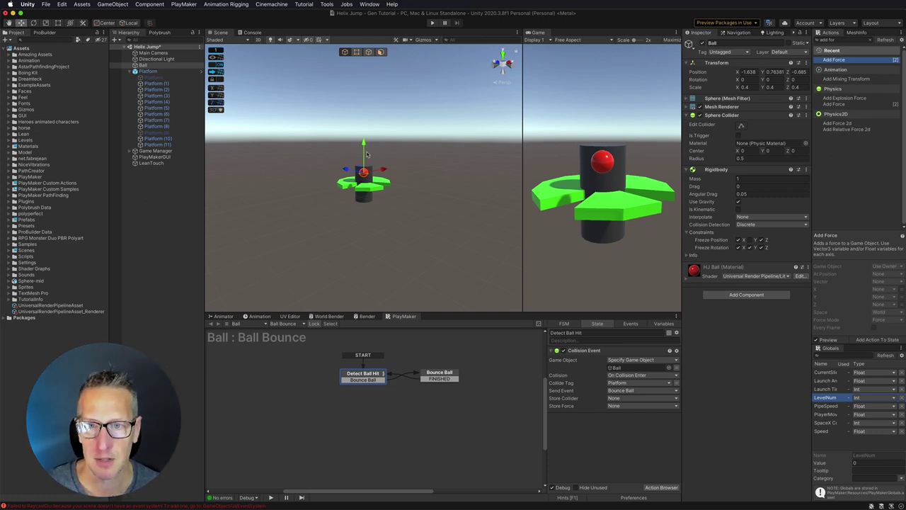
- Shrink the Ball's Transform scale from 0.4 to 0.3 on X, Y and Z
mouse_move(358, 147)
left_mouse_down("alt")
mouse_move(360, 243)
mouse_move(350, 248)
mouse_move(359, 148)
left_mouse_up("alt")
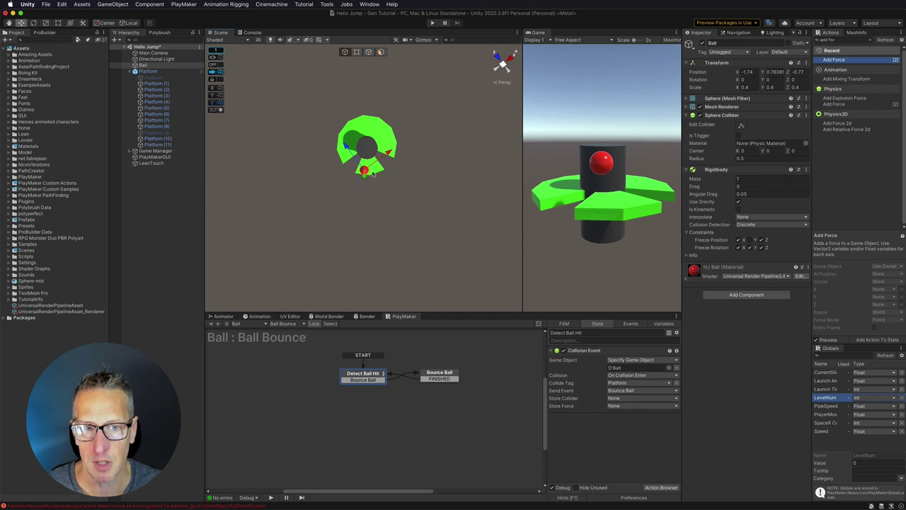
left_click(746, 87)
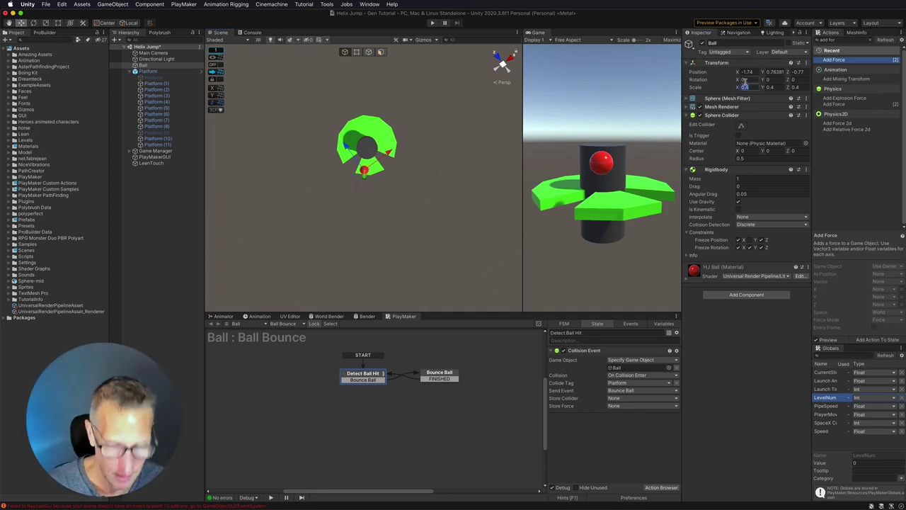
type("0.3")
key("Tab")
type("0.3")
key("Tab")
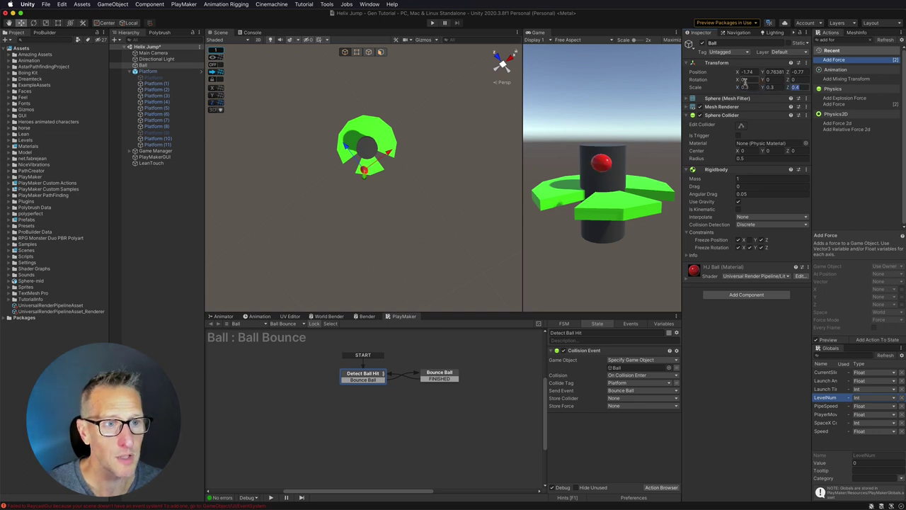
type("0.3")
key("Return")
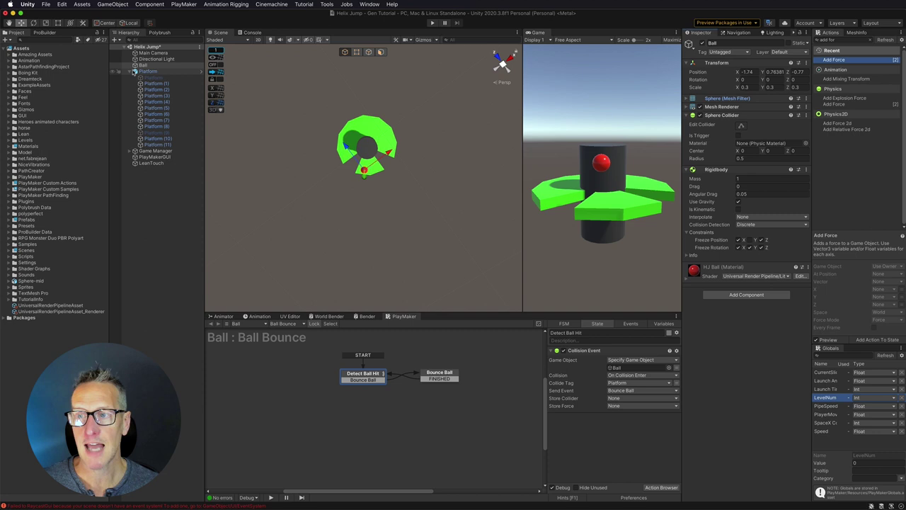
- Bring back the hidden Platform segments with undo, then apply all overrides to the Platform prefab
left_click(135, 71)
left_click(147, 72)
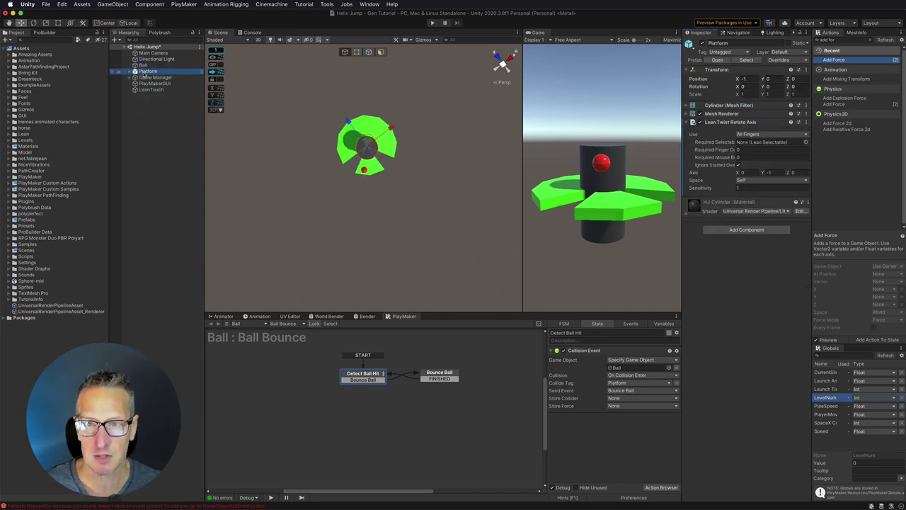
left_click(131, 71)
left_click(152, 77)
left_click(156, 132, "super")
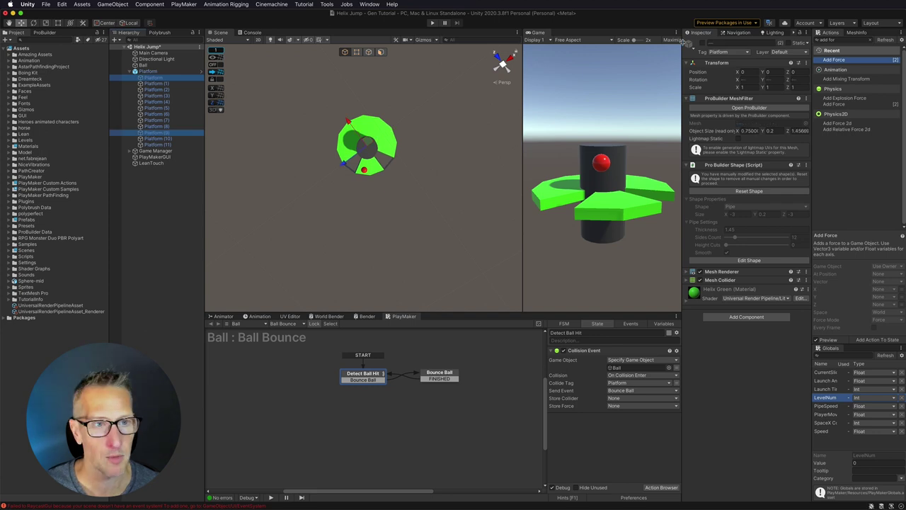
key("super+z")
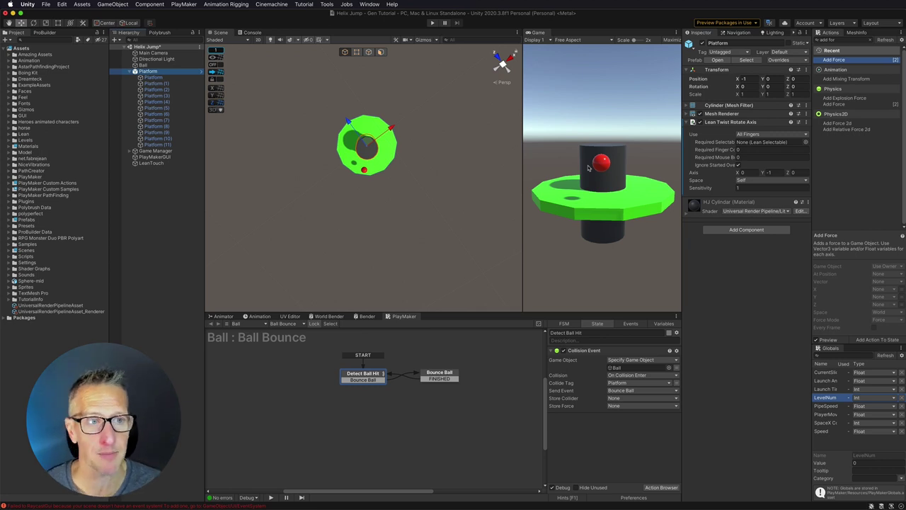
left_click(804, 60)
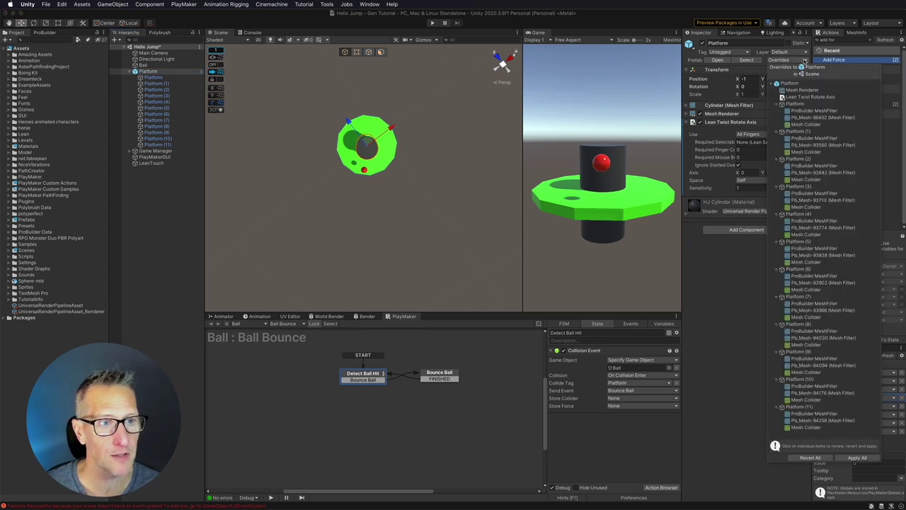
left_click(856, 458)
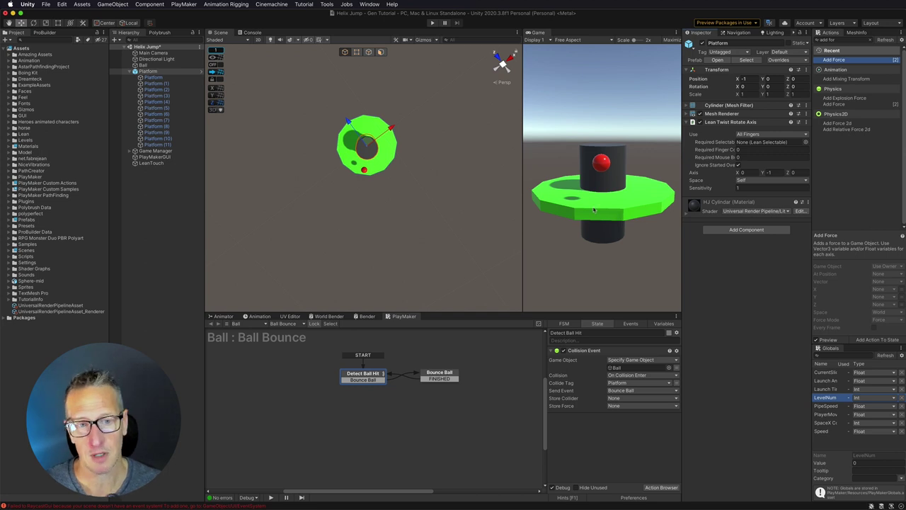
- Duplicate the Platform ring three times, stacking the copies at Y -2, -4 and -6
left_click(130, 71)
key("super+d")
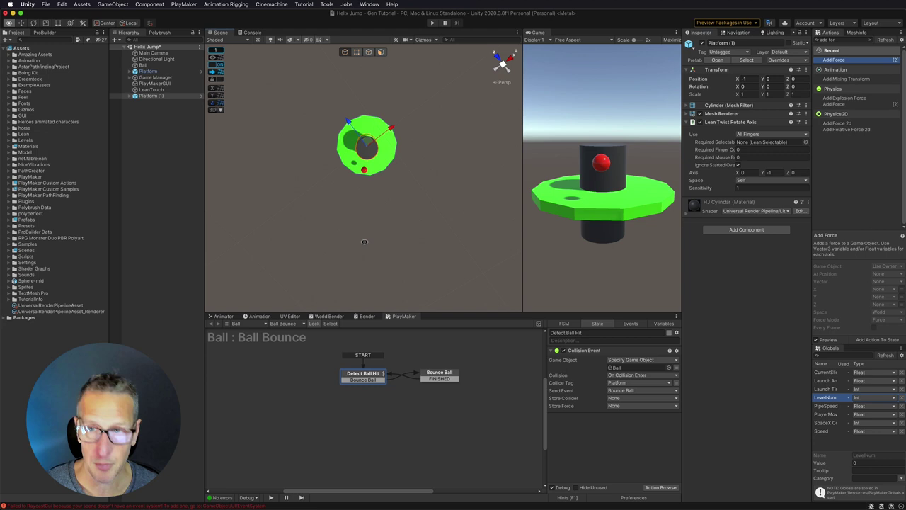
left_click_drag(361, 241, 362, 212, "alt")
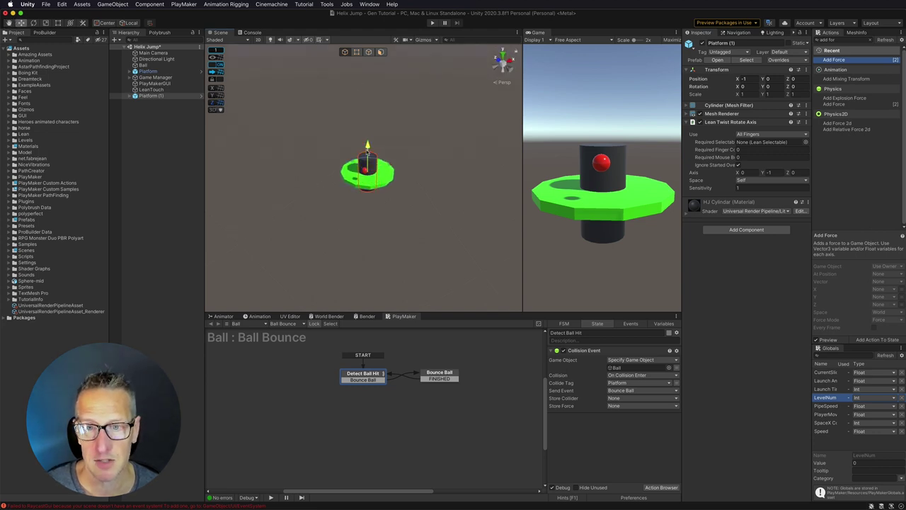
left_click_drag(368, 146, 418, 235)
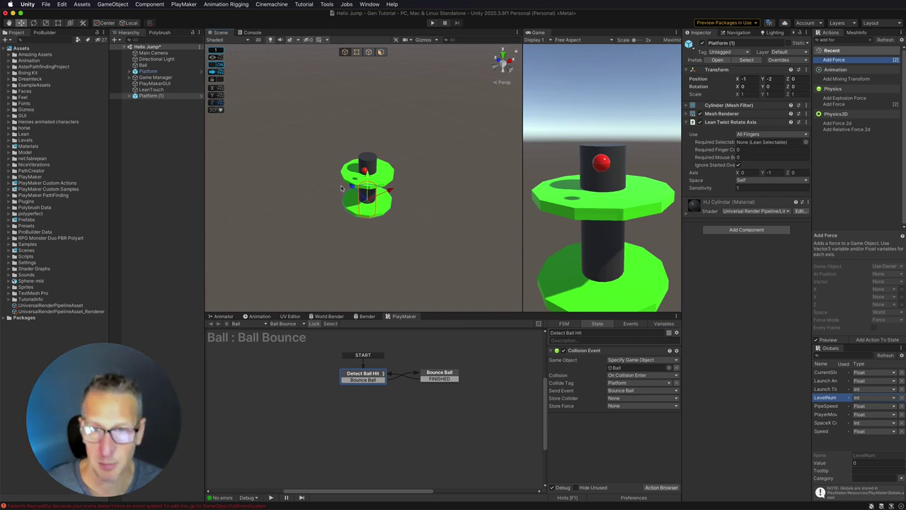
key("super+d")
left_click_drag(369, 177, 425, 194)
key("super+d")
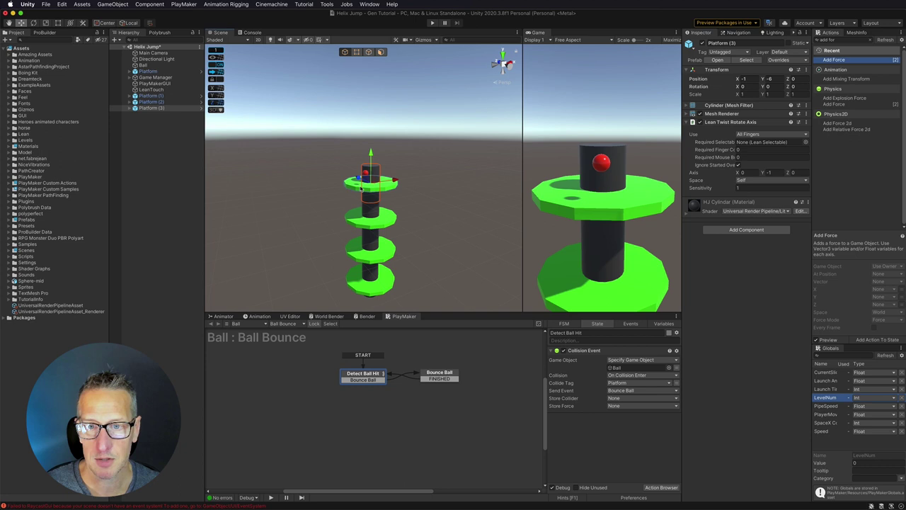
- Pick gap segments such as Platform (11) on each of the four stacked rings, then clear the selection
left_click(145, 71)
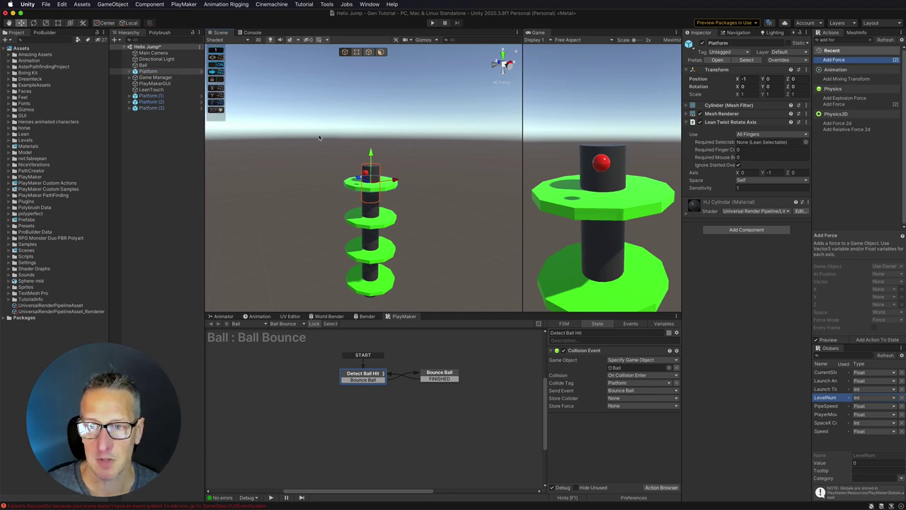
left_click(360, 190)
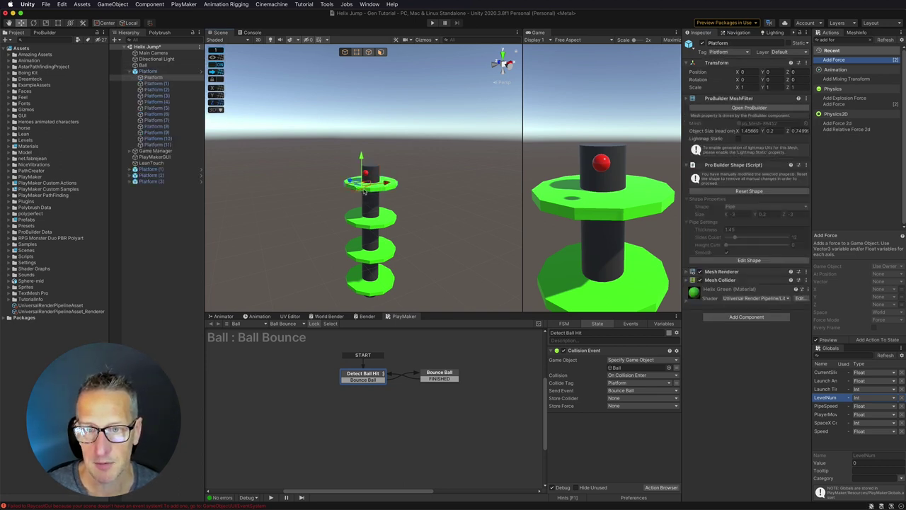
left_click(369, 193)
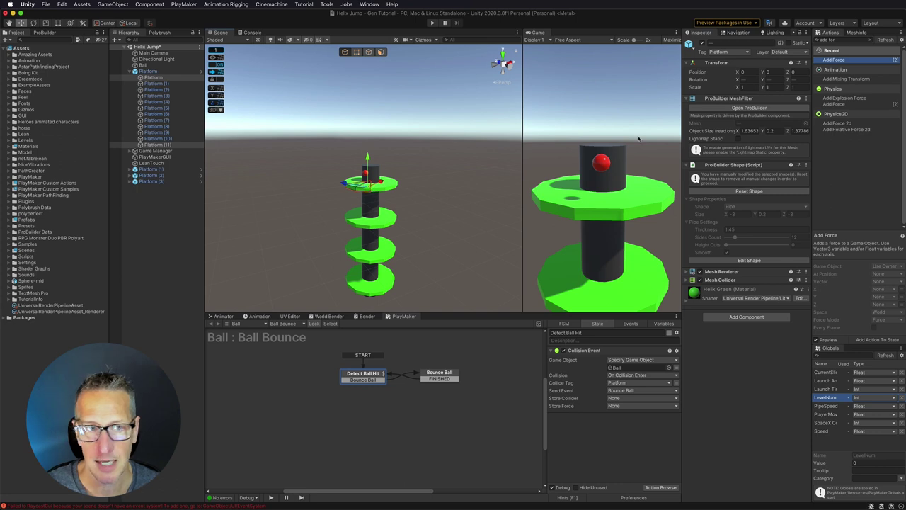
left_click(364, 212)
left_click(361, 245)
left_click(359, 266)
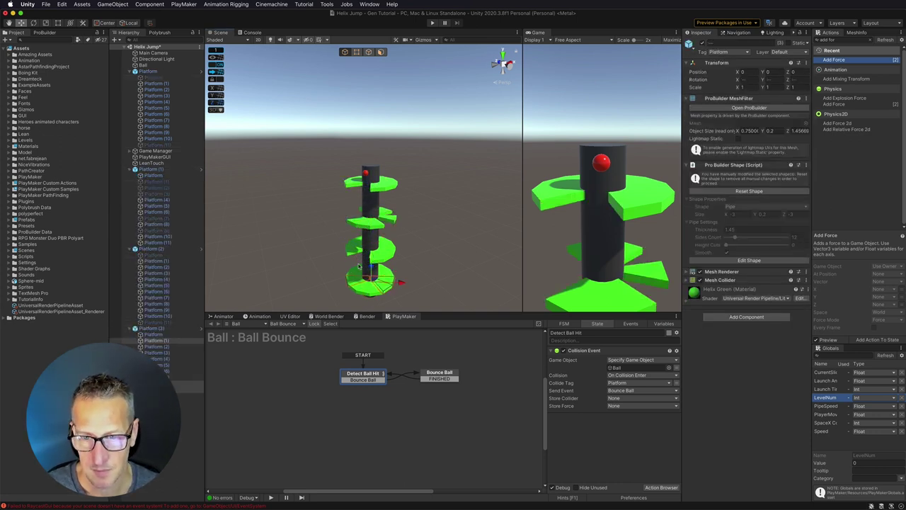
left_click(347, 304)
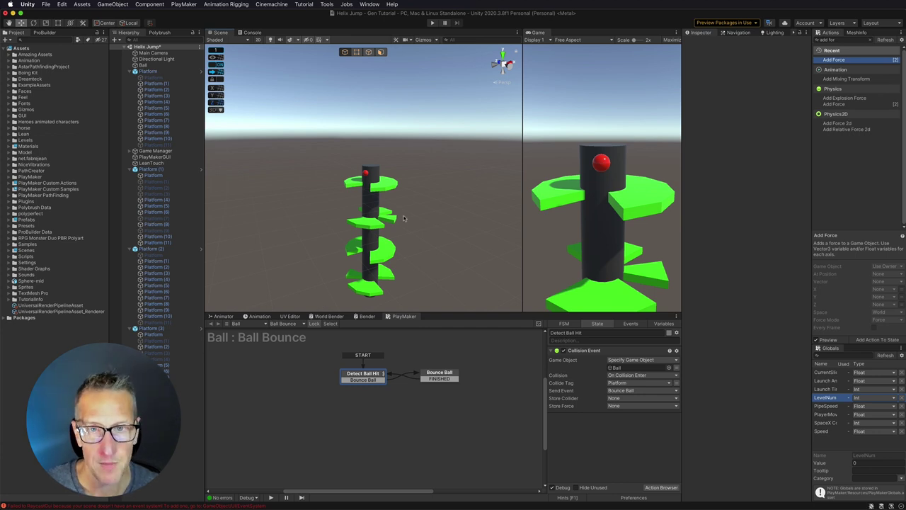
- Enter Play mode and swipe left in the Game view to spin the helix tower
left_click(431, 23)
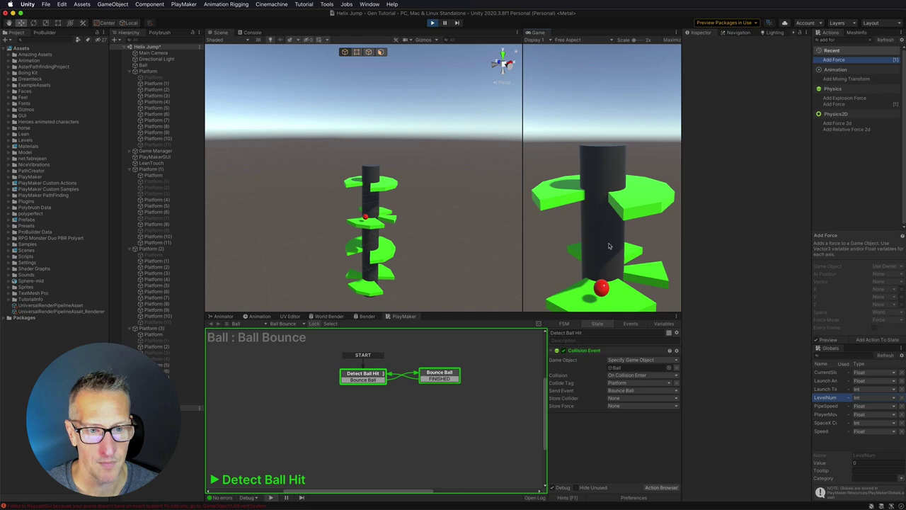
left_click_drag(609, 246, 470, 247)
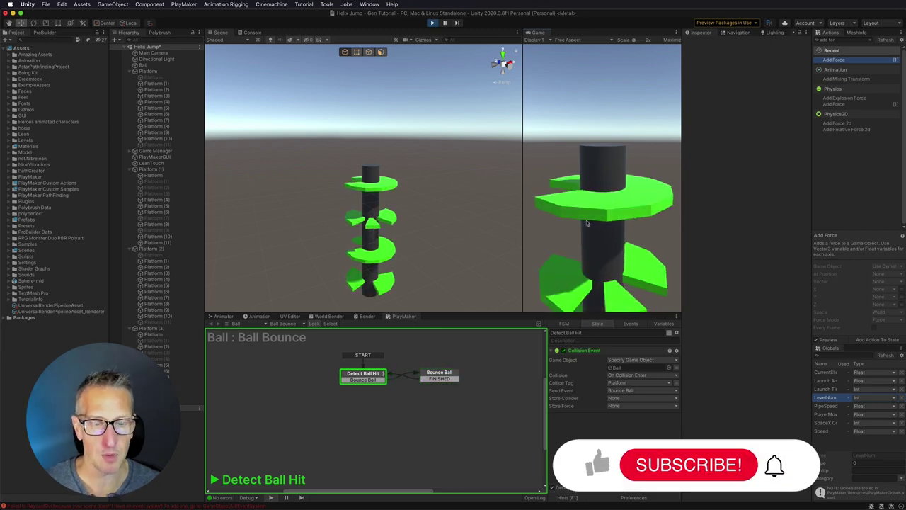